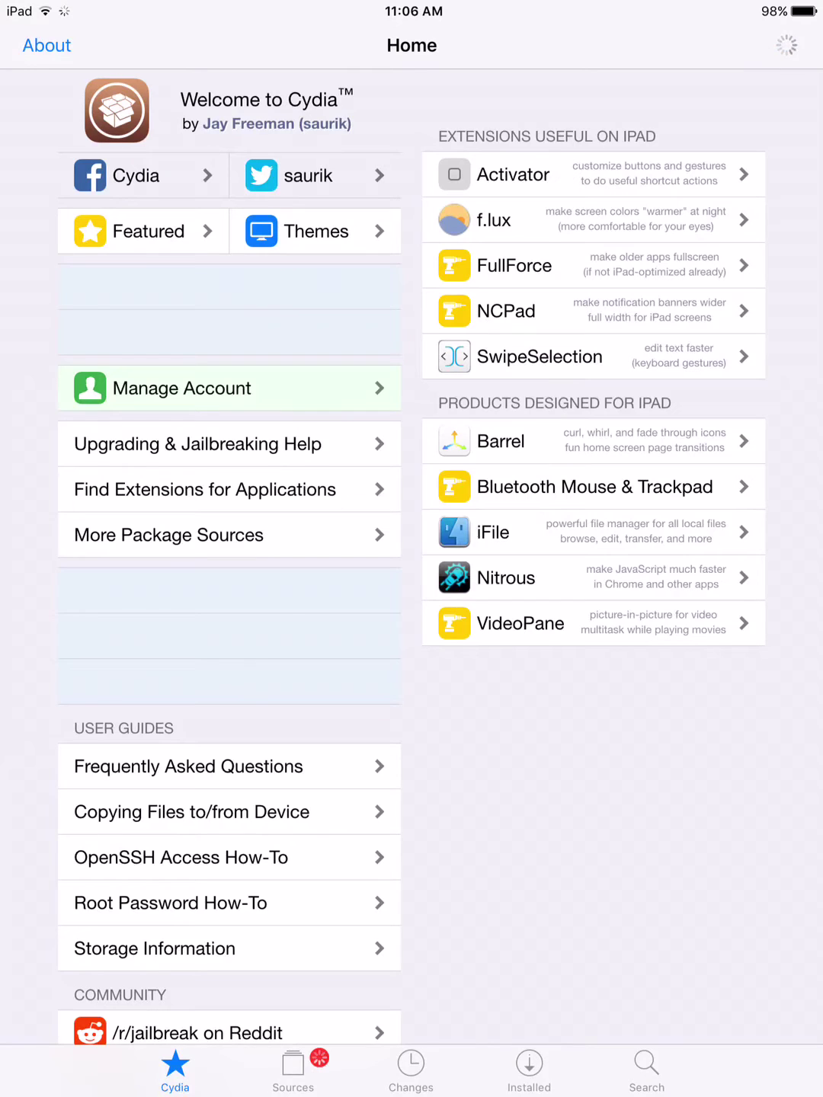
- Reload the Cydia sources, dismiss the database error, and list all AppCake source packages
left_click(293, 1066)
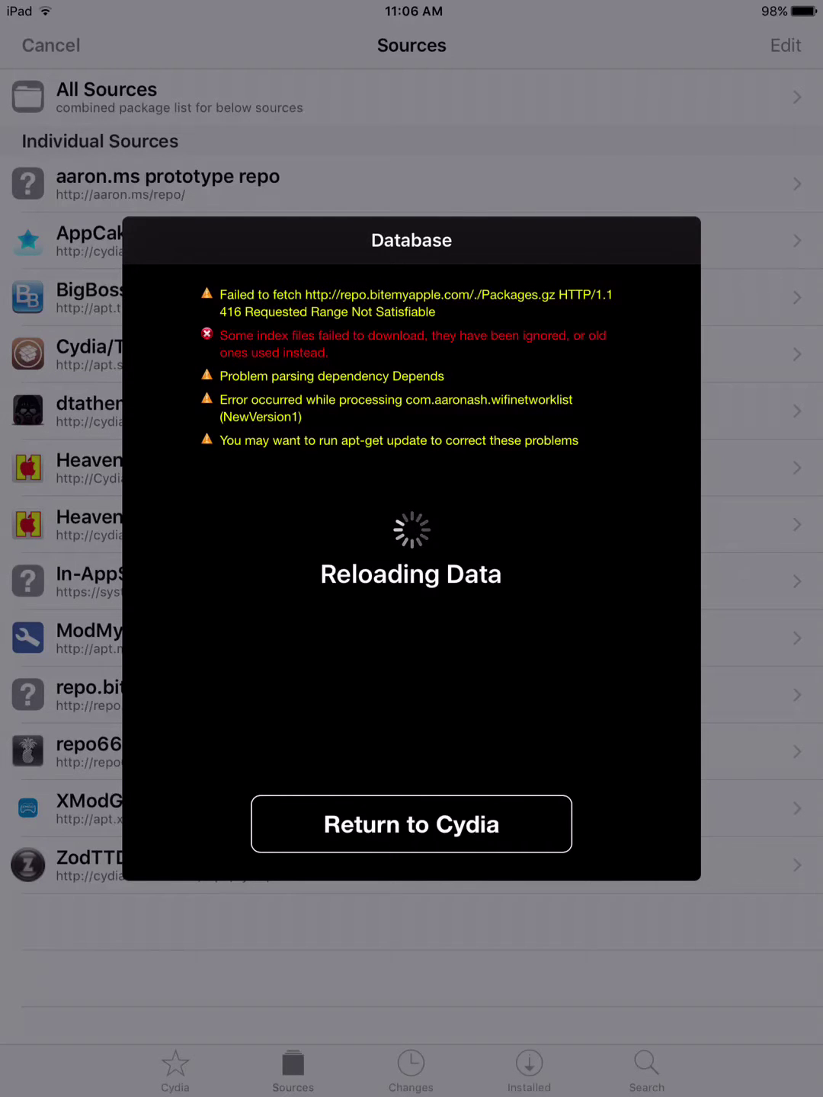
left_click(411, 823)
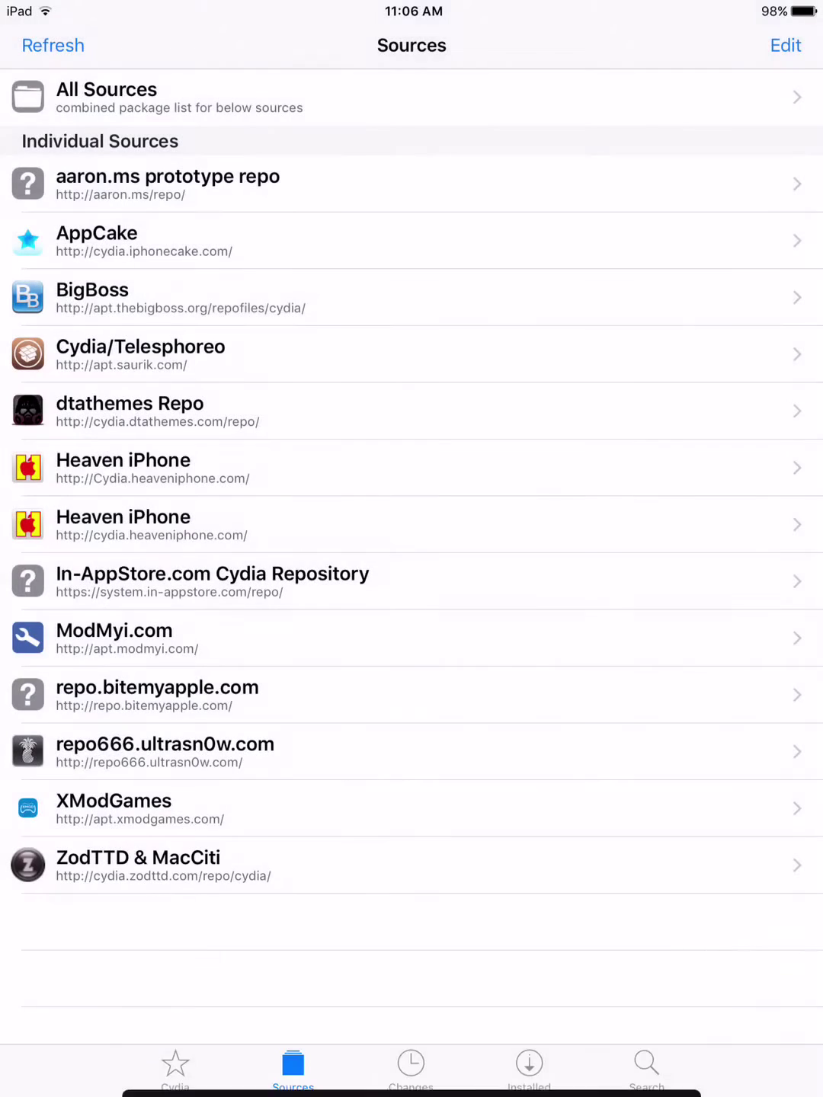
left_click(256, 240)
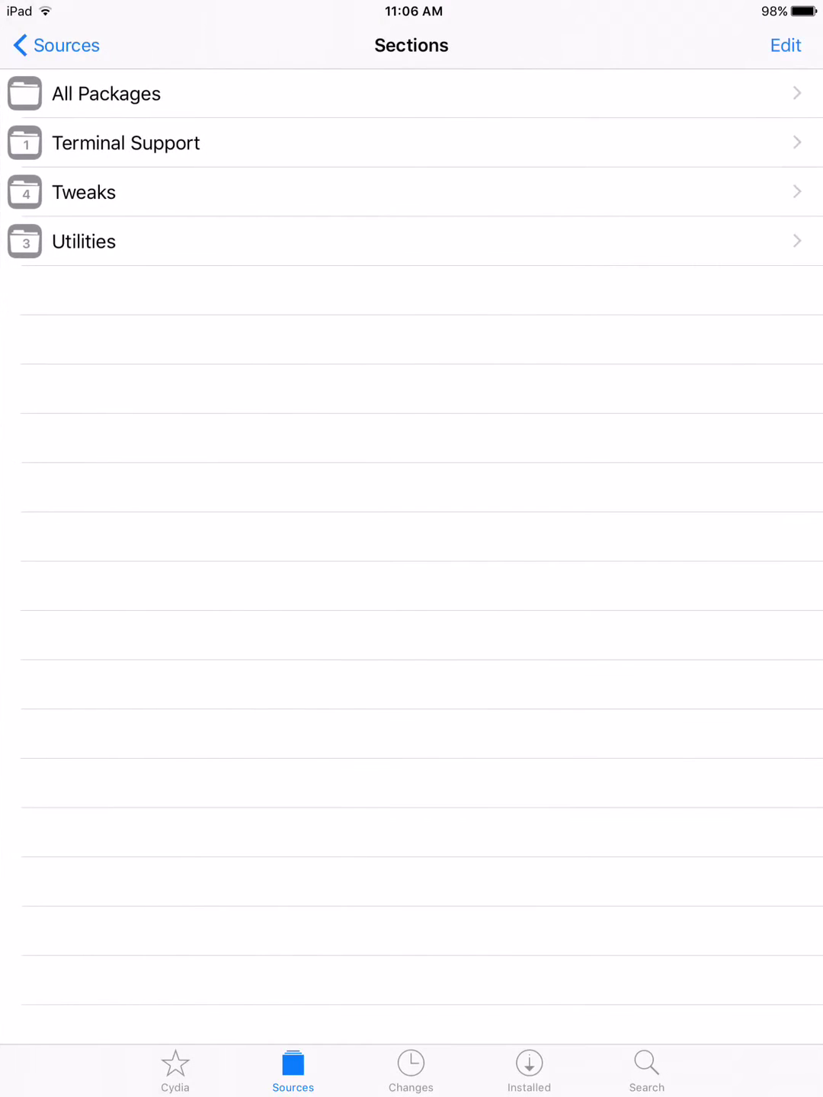
left_click(171, 93)
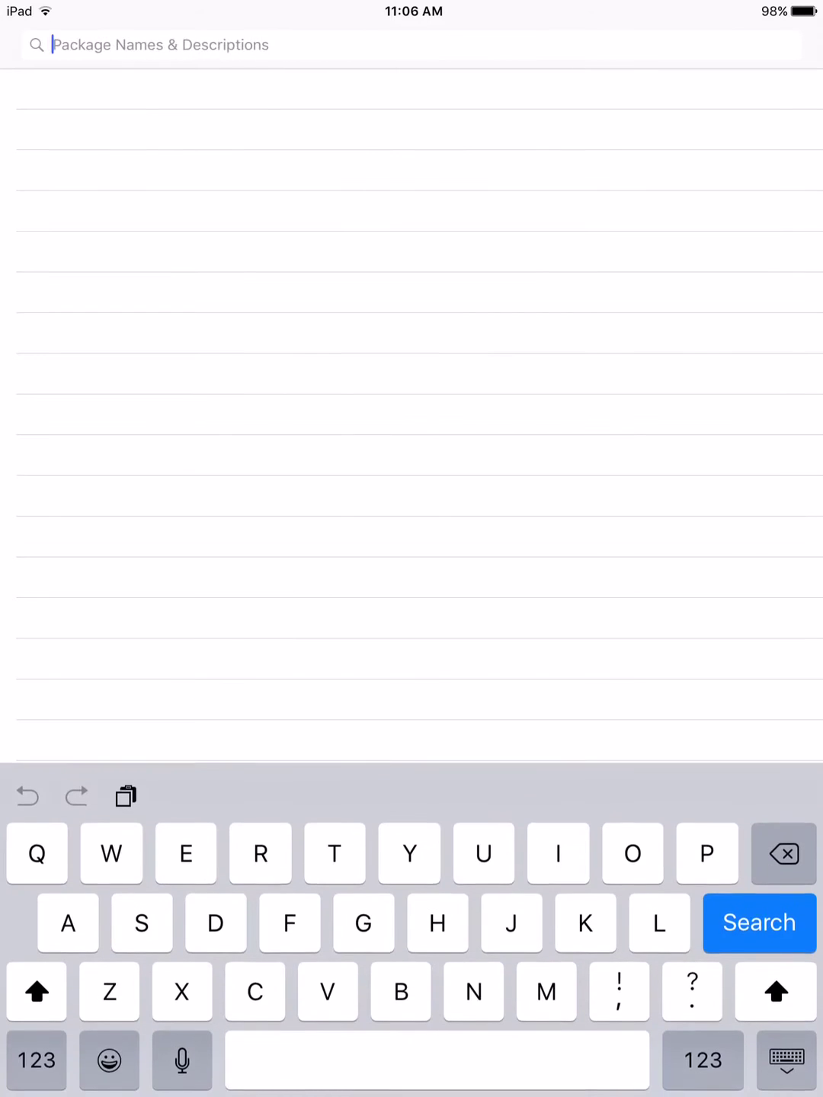
type("W")
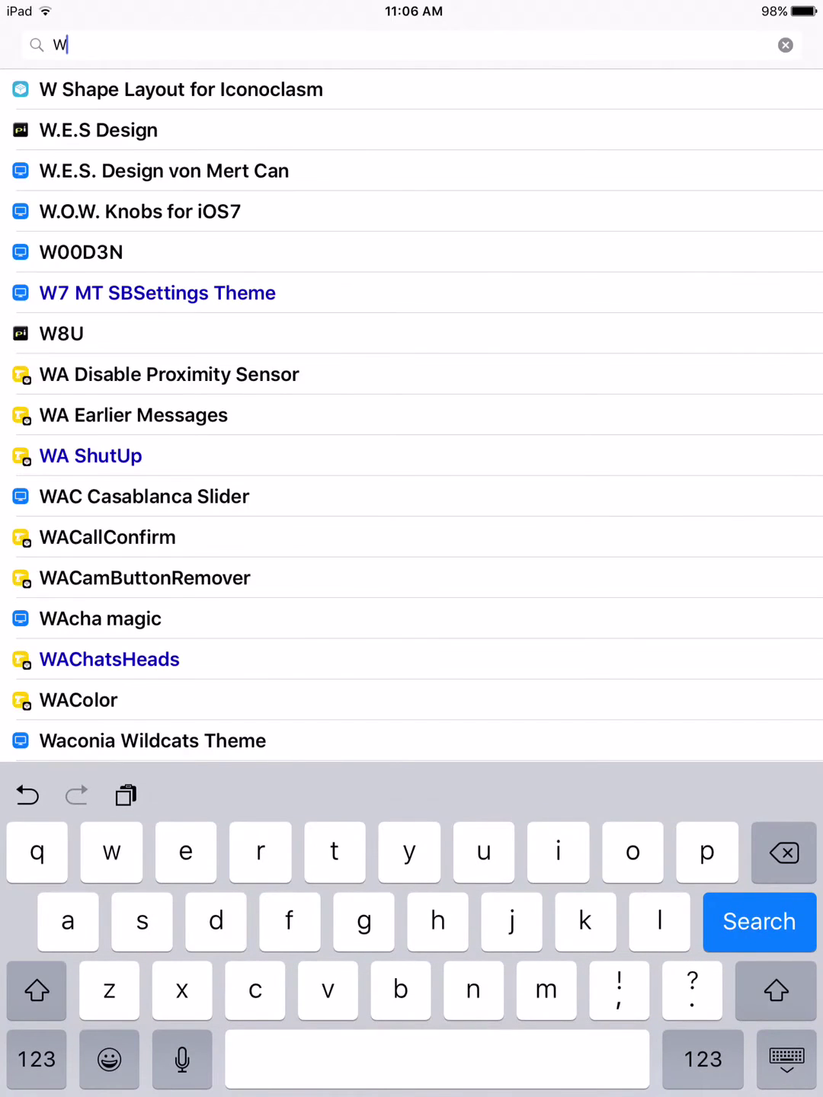
type("hats")
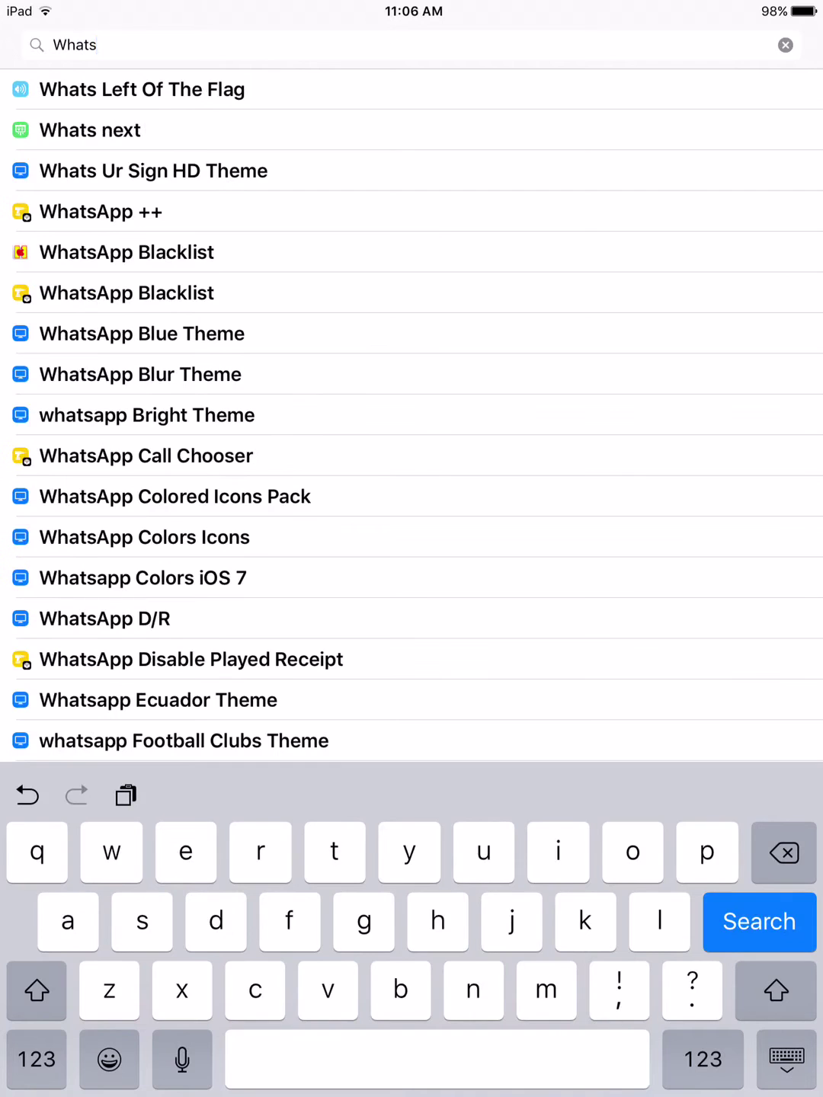
type("pad")
- View the WhatsPad 2.0 package details from the 'Whatspad' search results, then go back
left_click(257, 89)
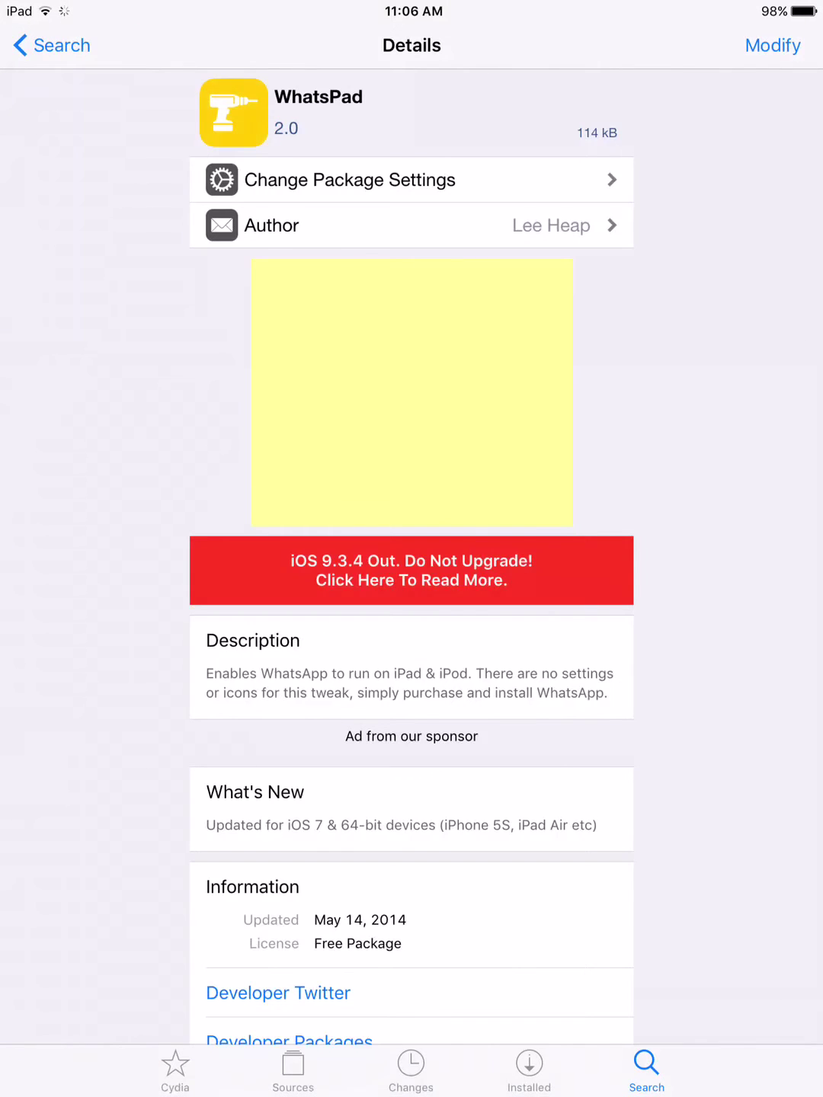
left_click(51, 46)
left_click(129, 43)
- Leave Cydia for the iPad home screen and launch AppCake
key("super+h")
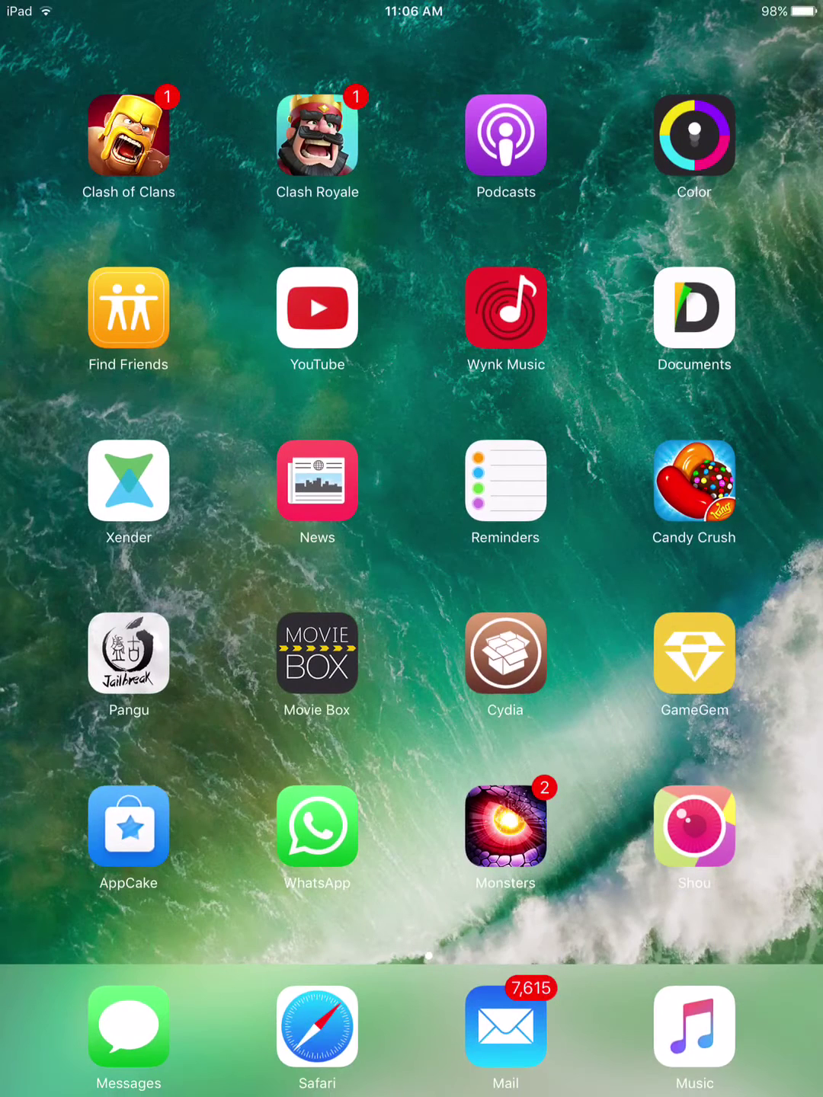
left_click(129, 824)
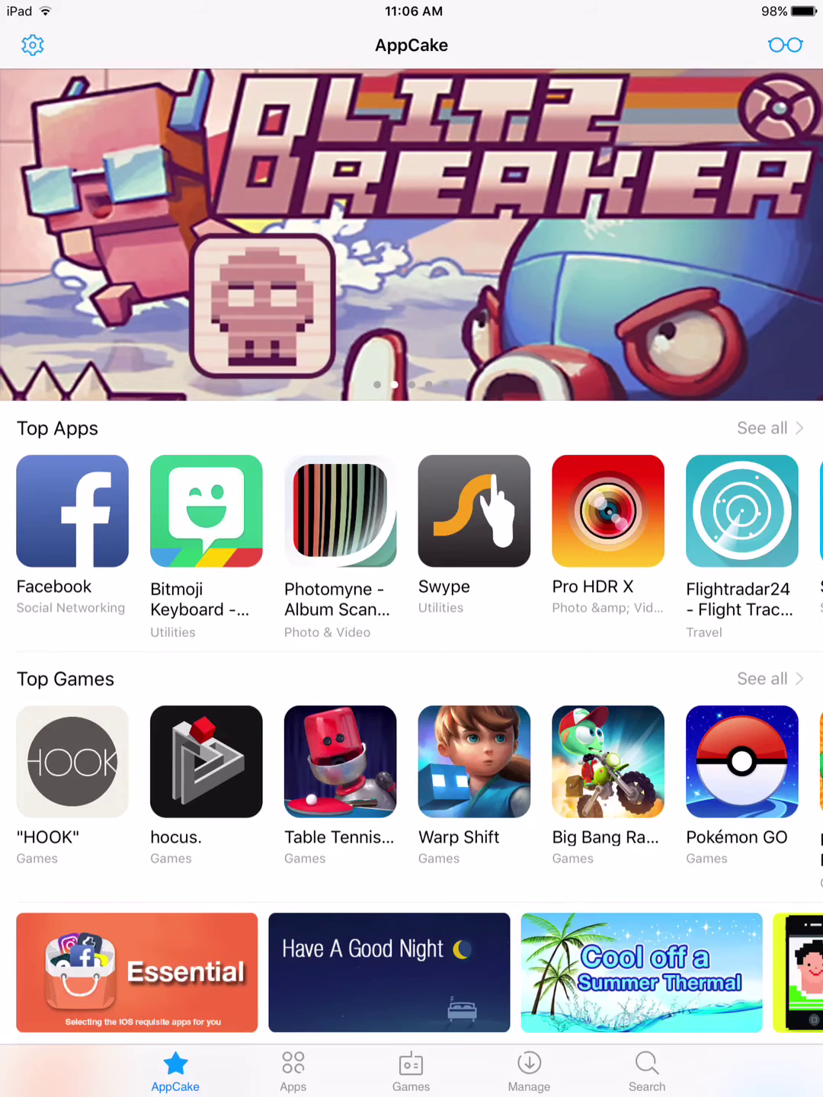
- Show AppCake's Downloaded(1) list under Manage, with WhatsApp Messenger ready to open
left_click(530, 1072)
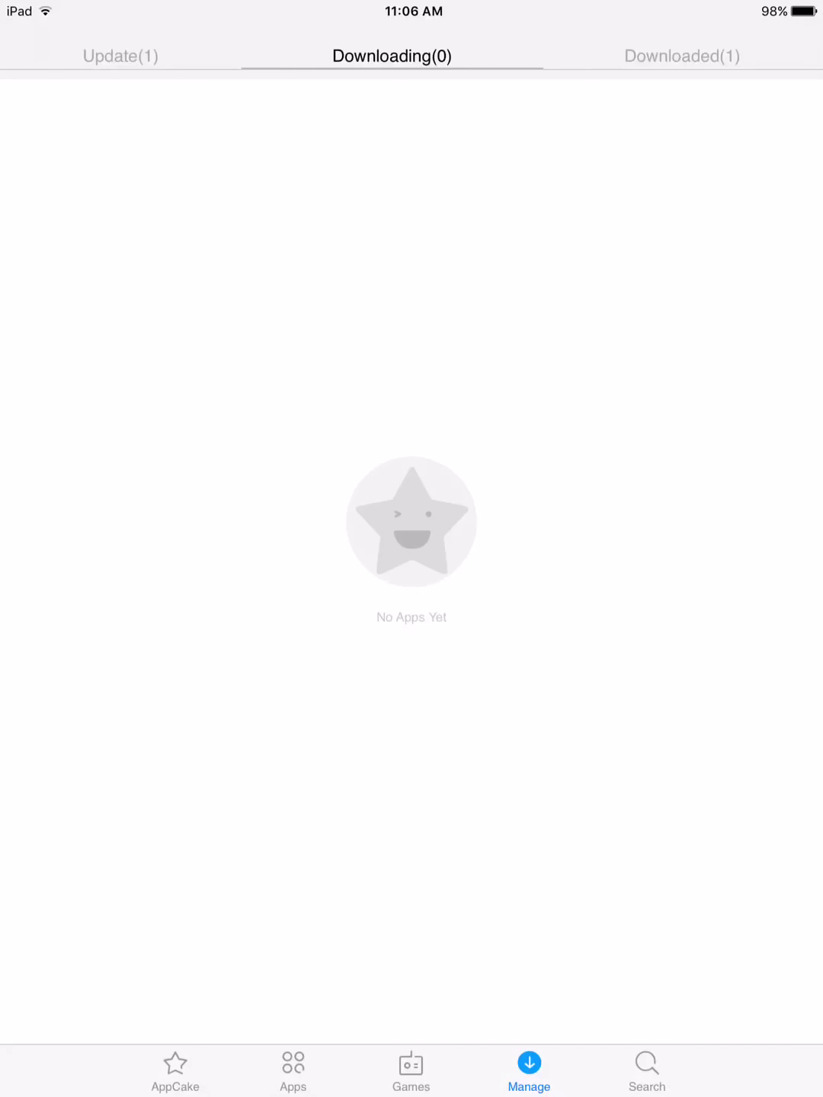
left_click(681, 56)
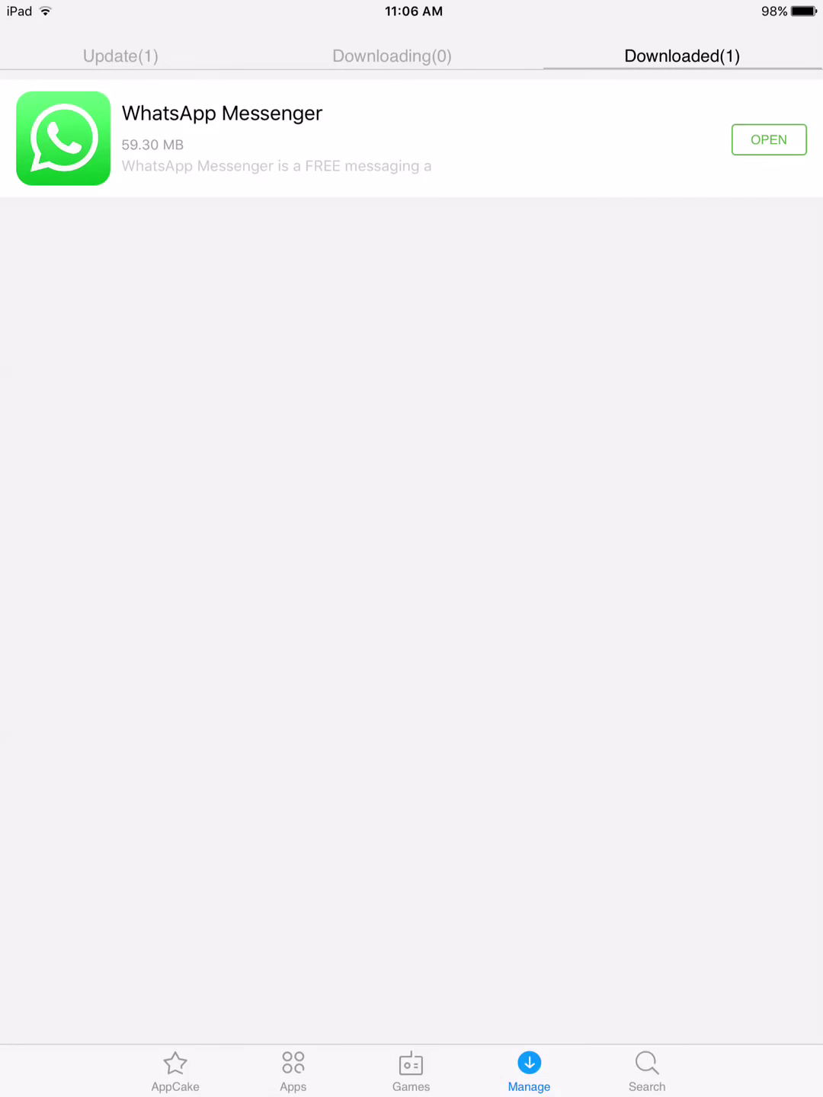